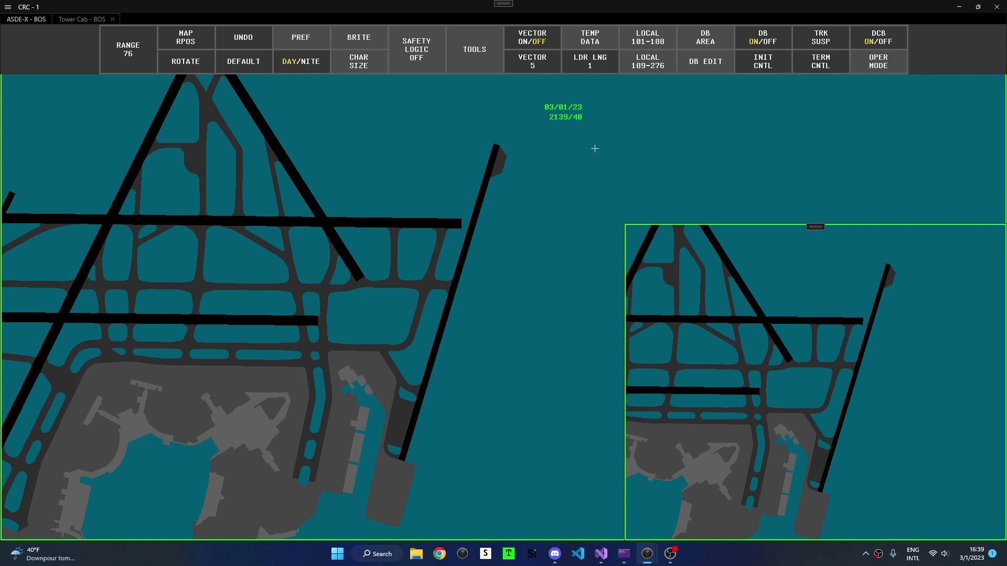
Mark the long right-hand runway closed by outlining it from its northern to its southern end
click(580, 42)
click(580, 43)
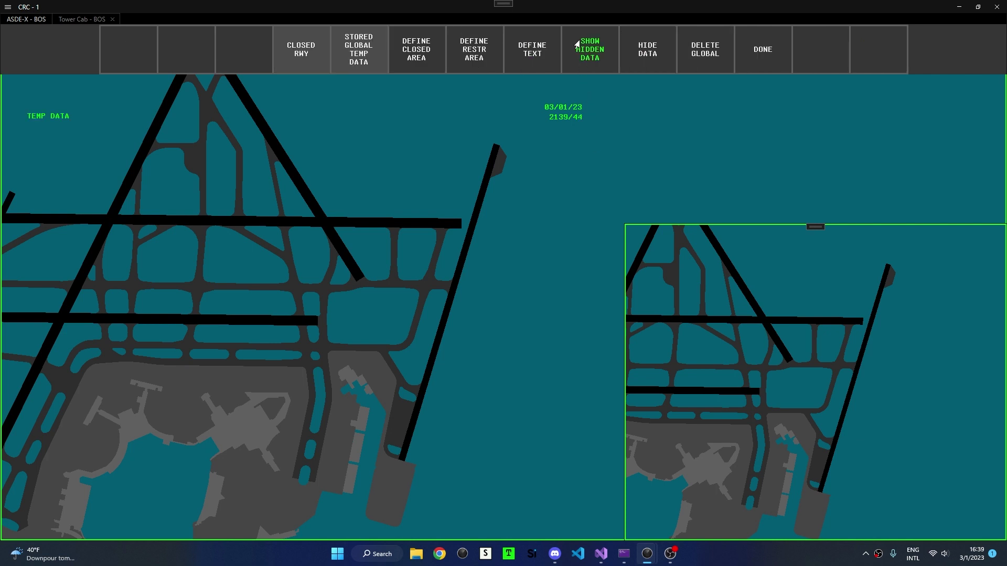
click(530, 62)
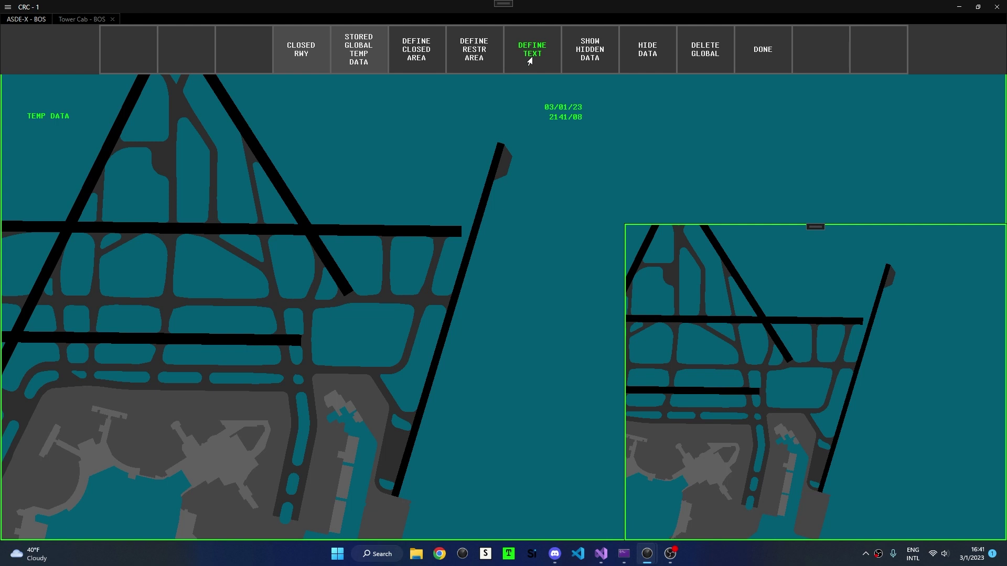
click(412, 58)
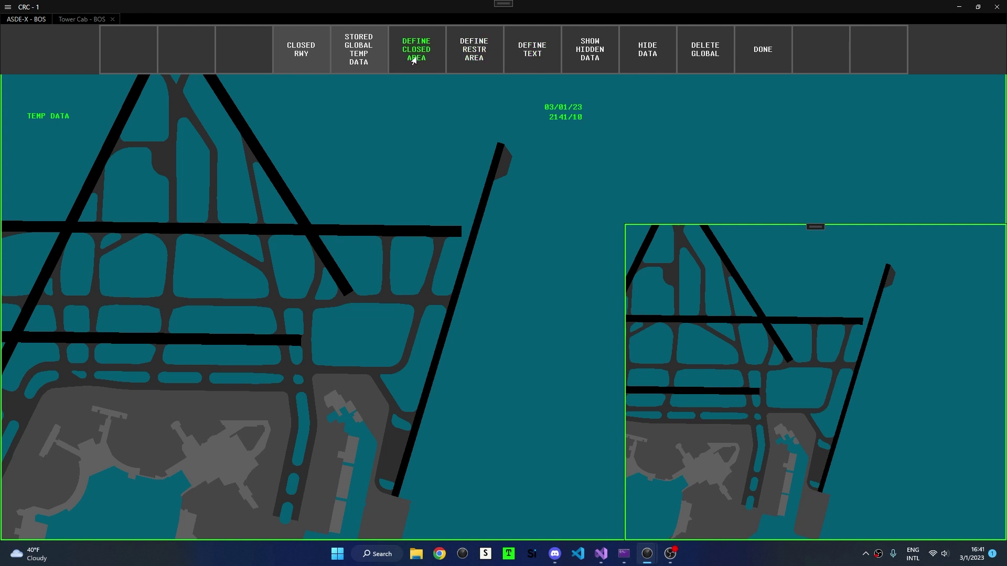
click(412, 59)
click(503, 144)
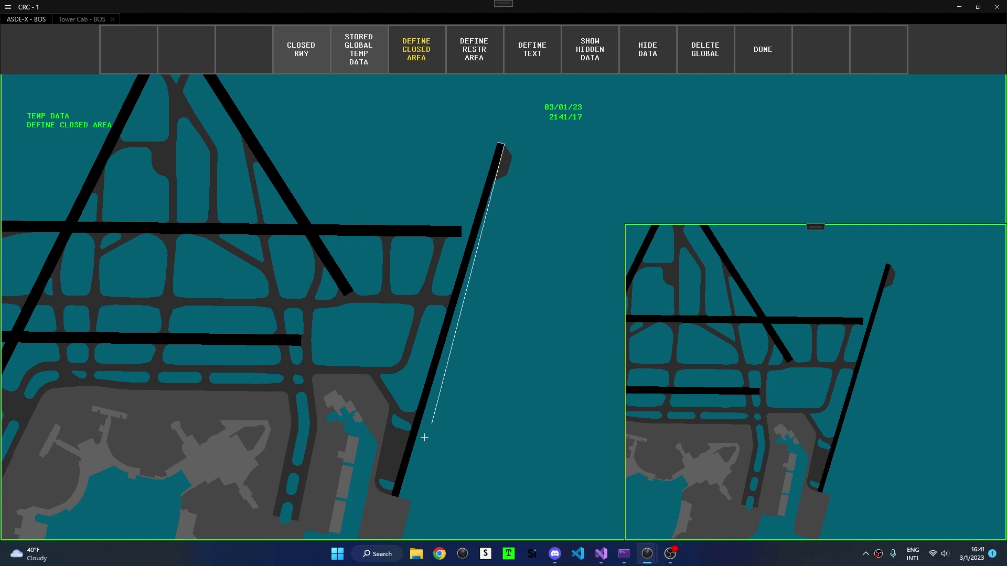
click(397, 497)
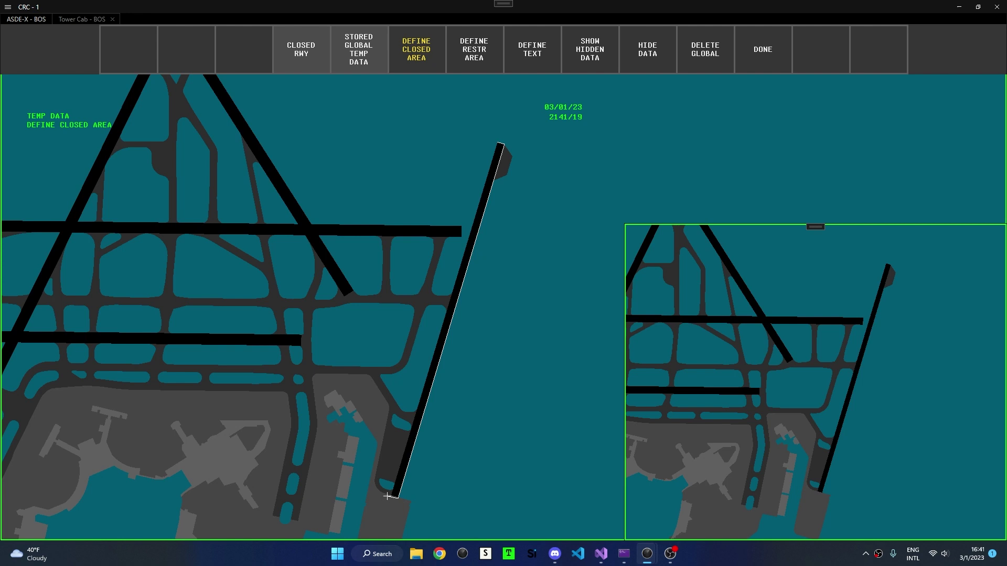
click(392, 495)
right_click(351, 147)
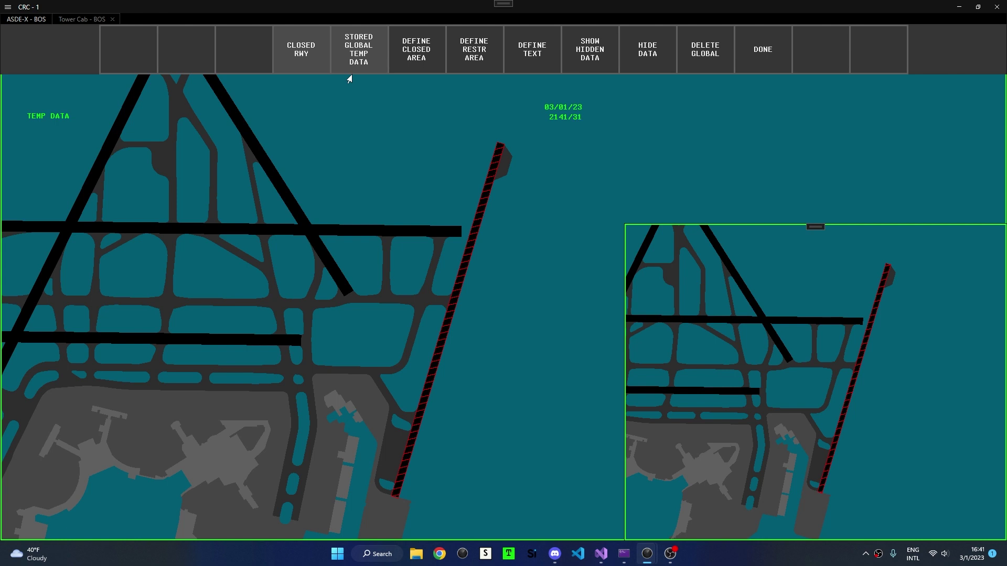
click(756, 64)
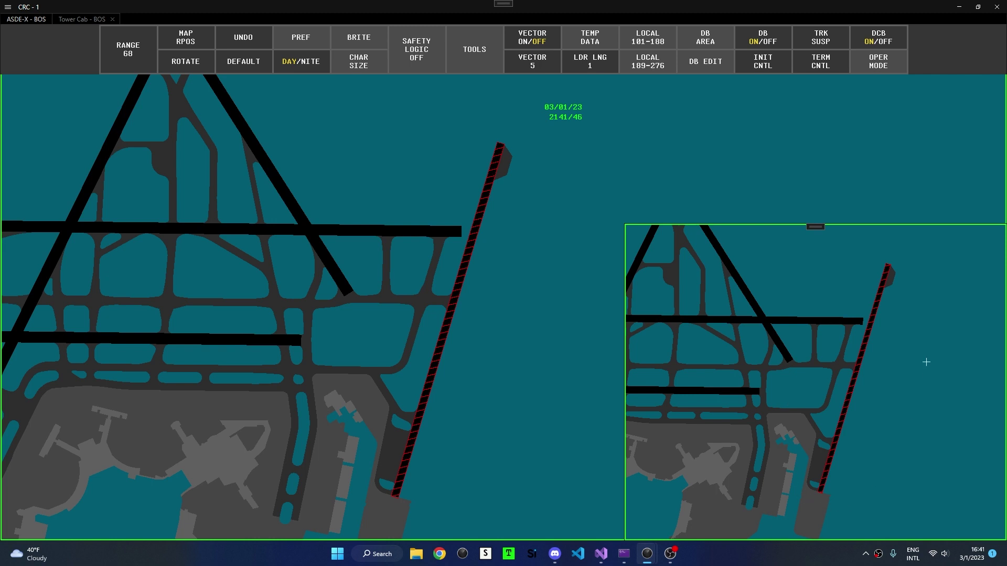
Outline a multi-corner restricted area between the terminal and the closed runway's southern end
click(590, 41)
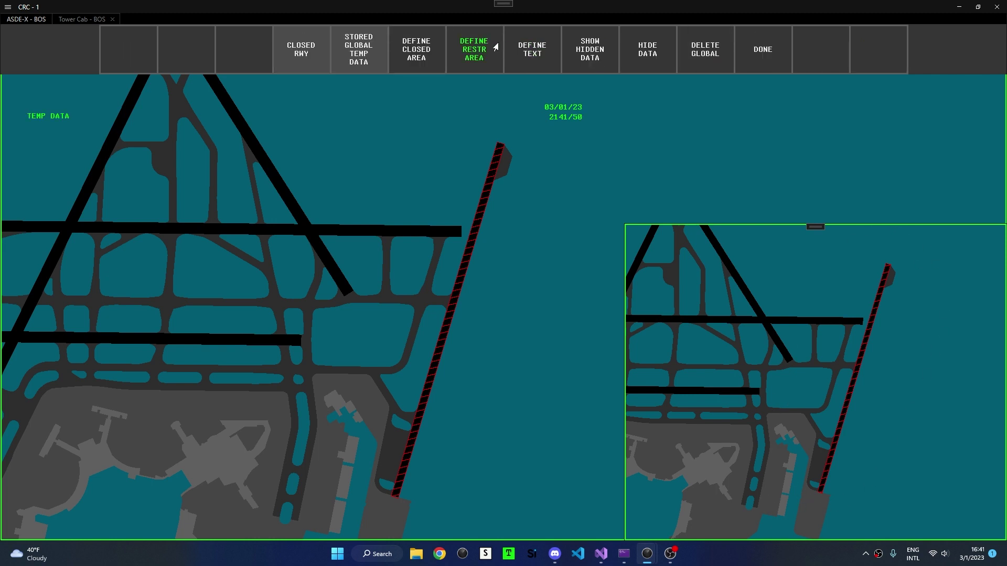
click(464, 55)
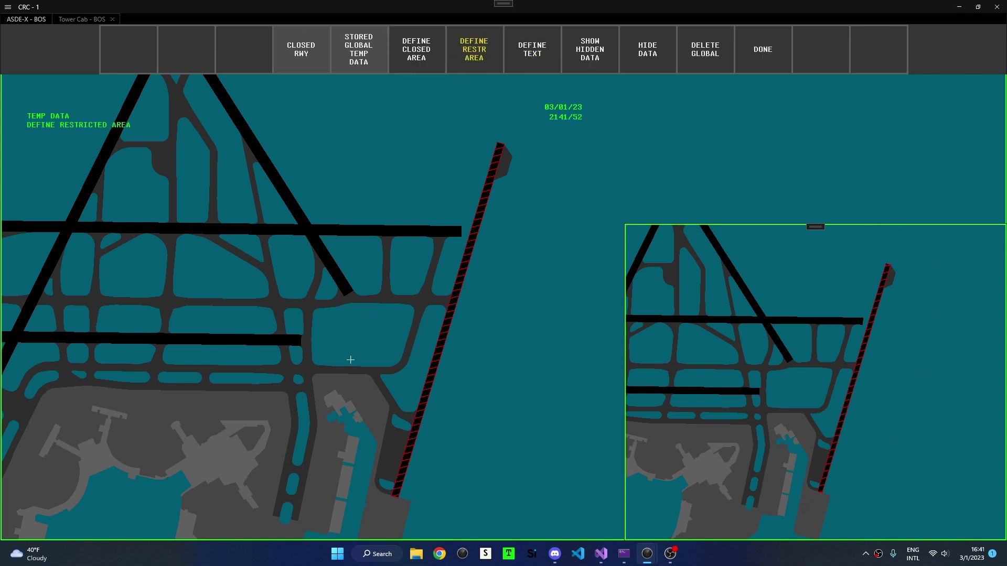
click(313, 374)
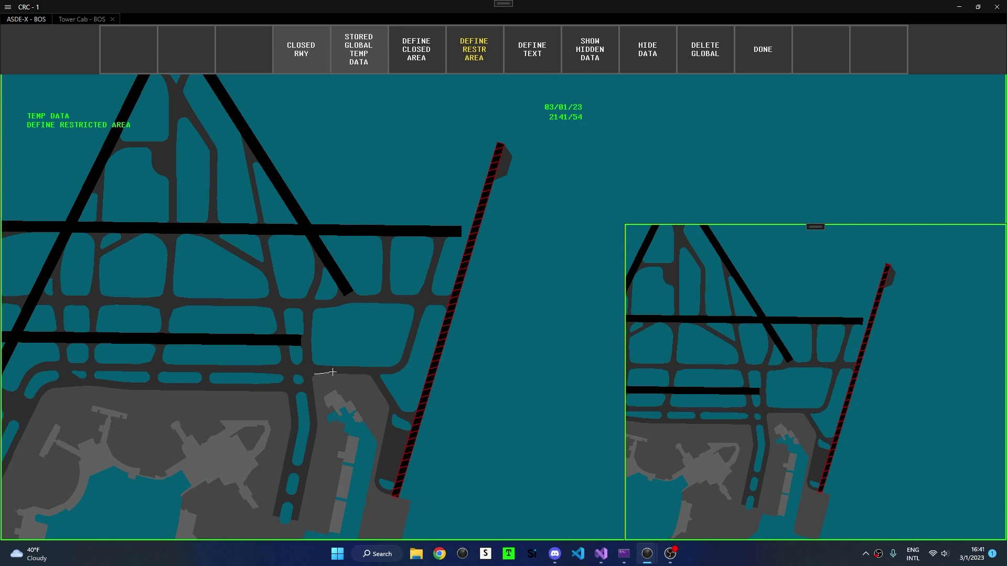
click(369, 375)
click(390, 405)
click(382, 448)
click(349, 397)
right_click(327, 385)
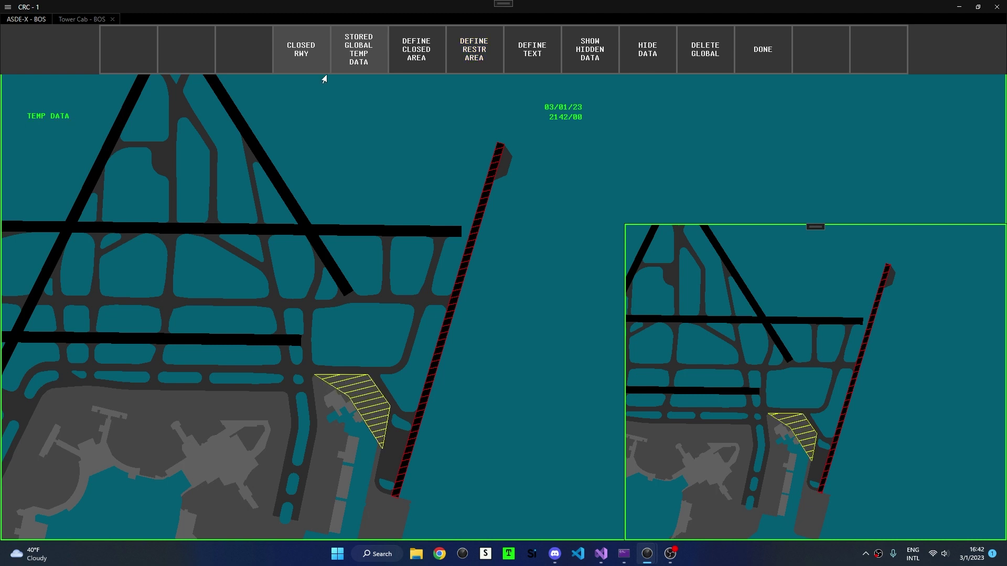
key(Escape)
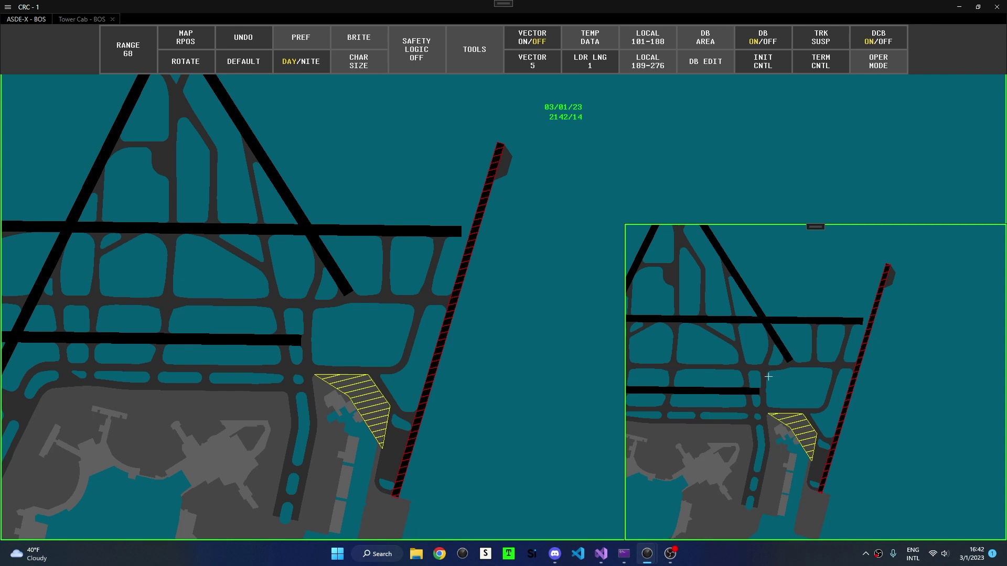
Create a two-line DEICE PROC text label and place it on the restricted area
click(590, 38)
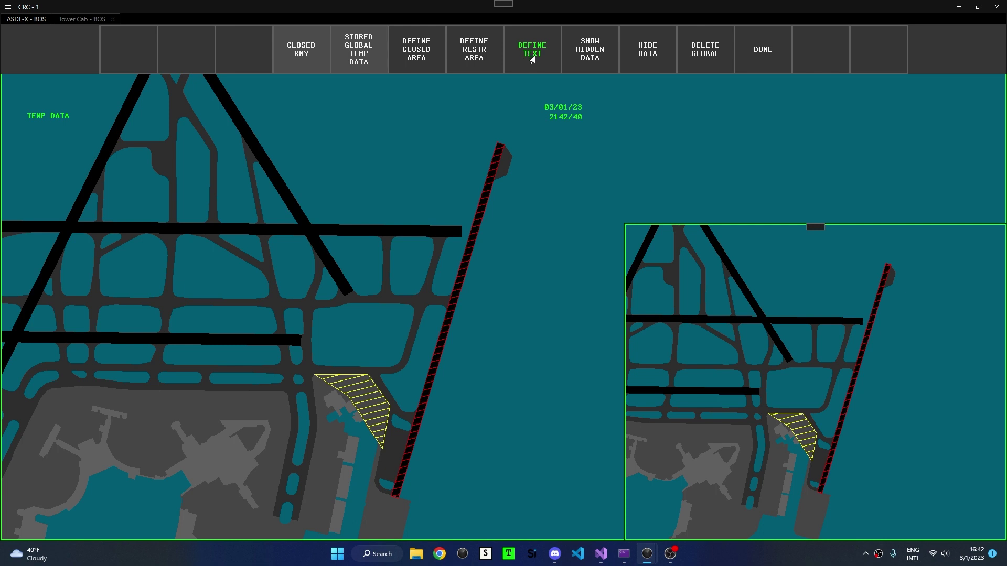
click(530, 53)
text(DECI)
key(BackSpace)
key(BackSpace)
text(ICE )
text(PROC)
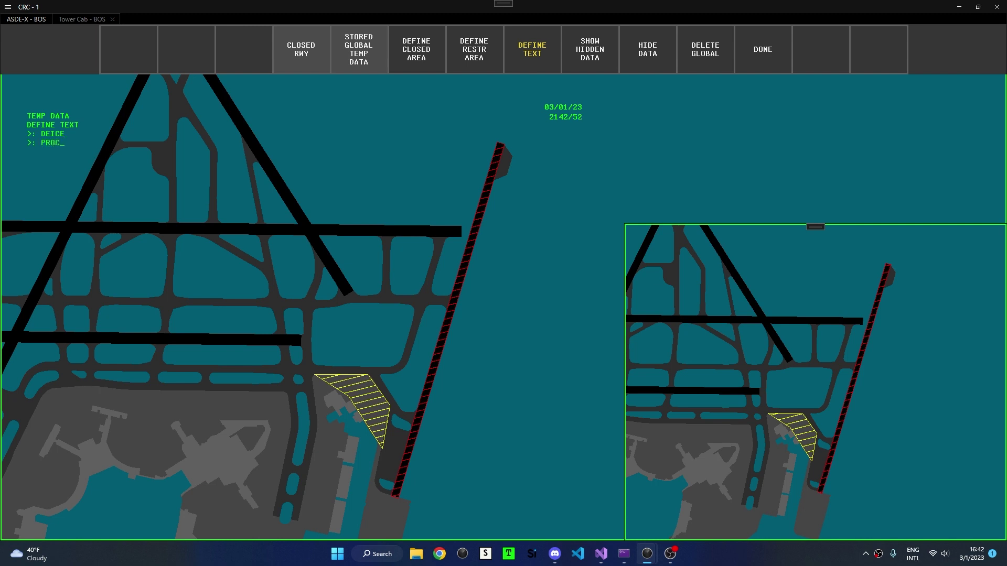
click(534, 60)
click(373, 390)
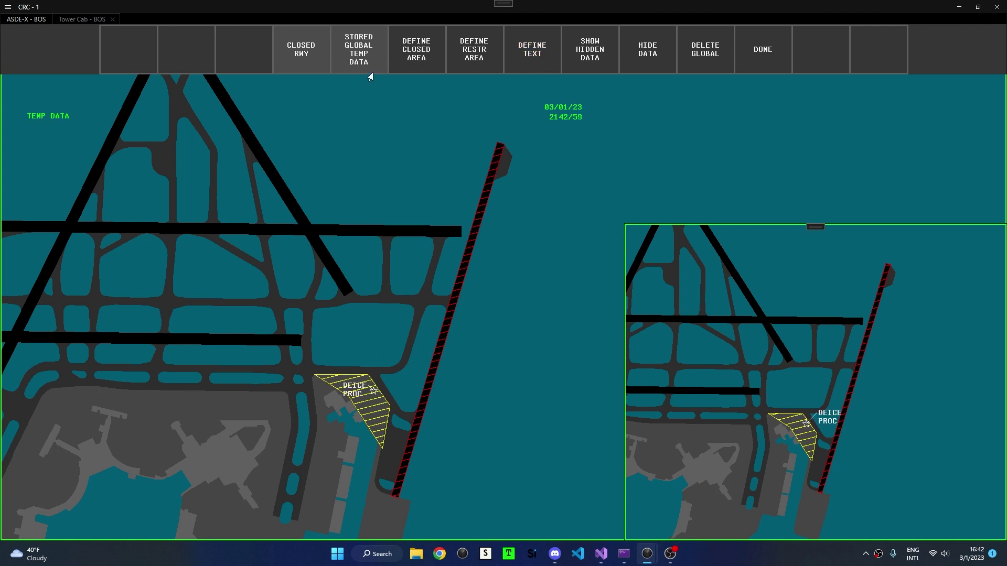
Reposition the DEICE PROC label with leader directions 9 then 8, pointing it upward
click(768, 67)
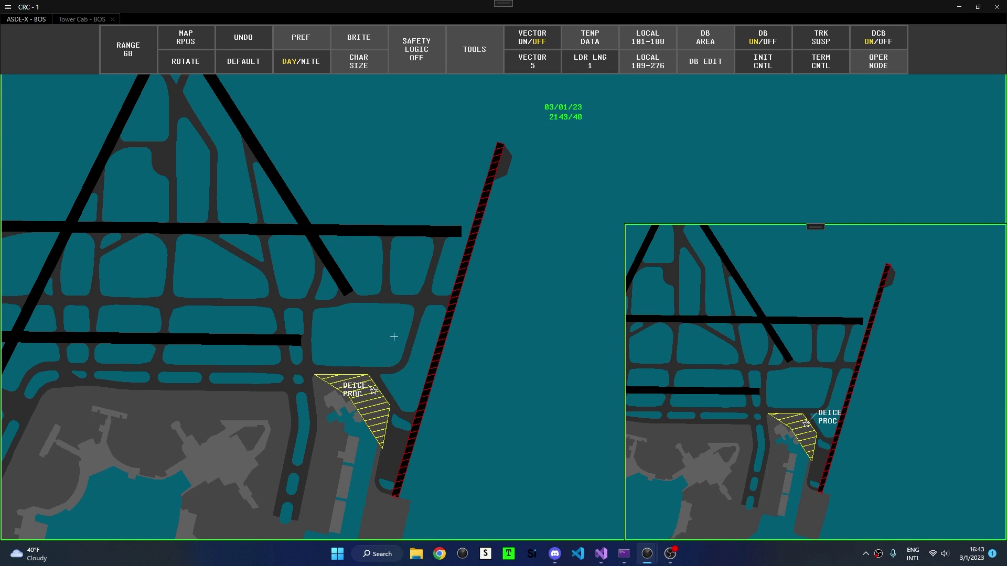
text(9)
key(Return)
text(8)
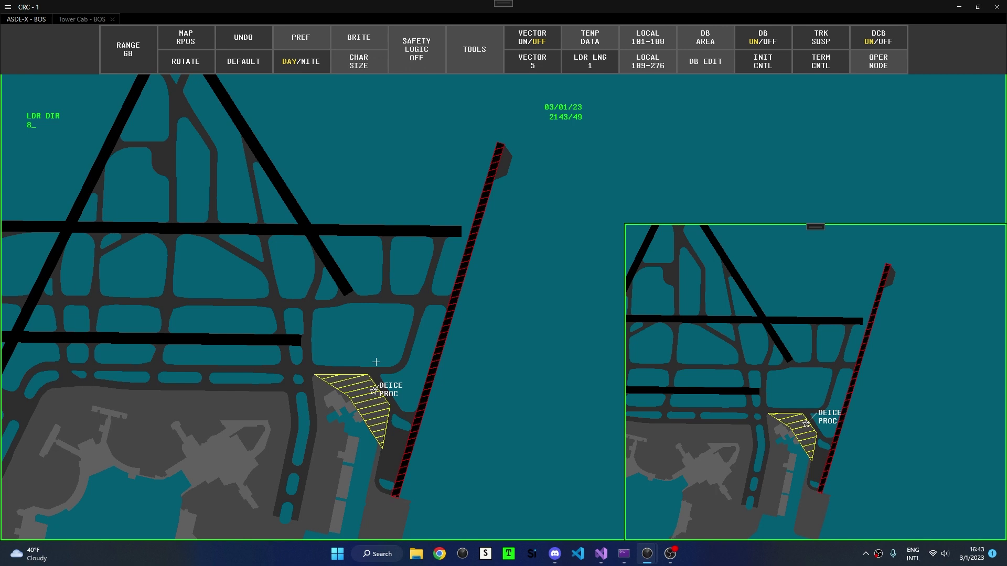
key(Return)
Lengthen the DEICE PROC leader line to 6
click(588, 67)
scroll(588, 68, up, 5)
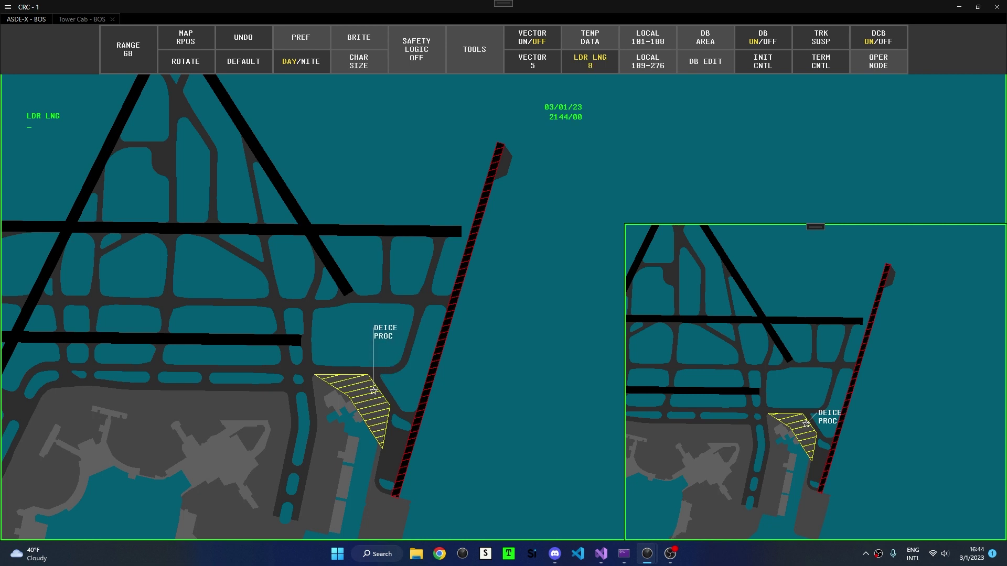
click(400, 343)
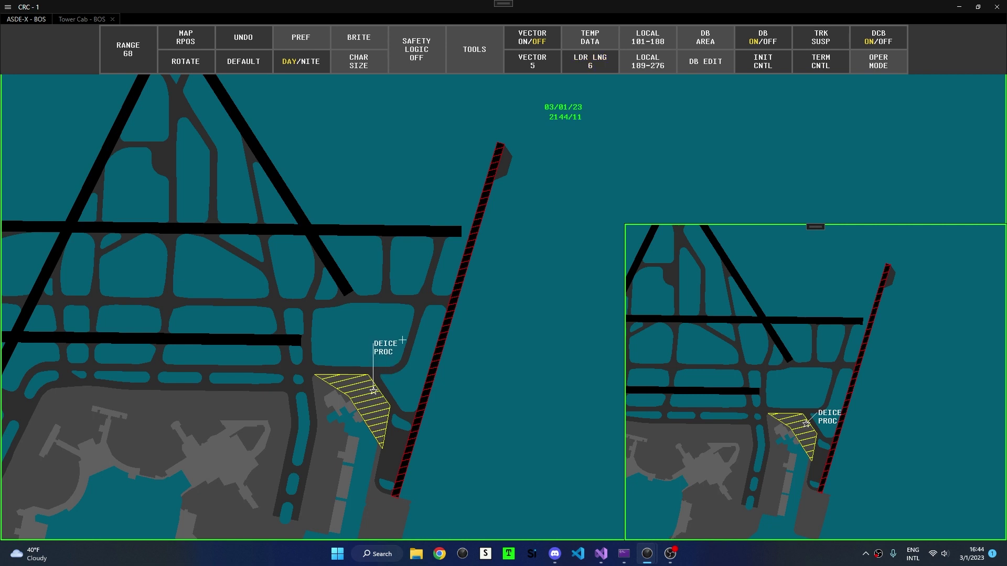
Toggle the DEICE PROC data block off and on twice
click(373, 391)
click(373, 391)
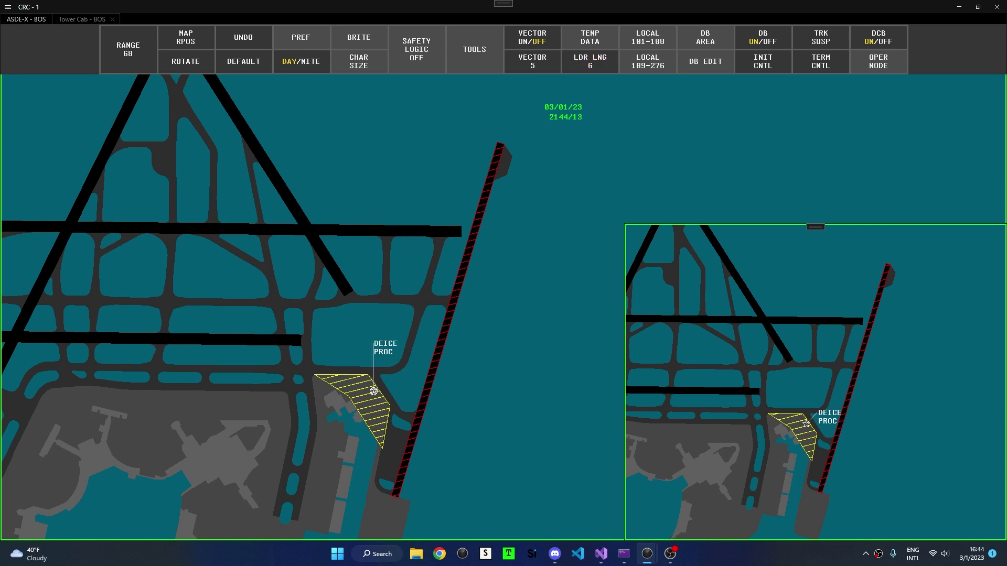
click(770, 38)
click(770, 38)
Use HIDE DATA to hide the runway closure and DEICE PROC label on the main display
click(585, 46)
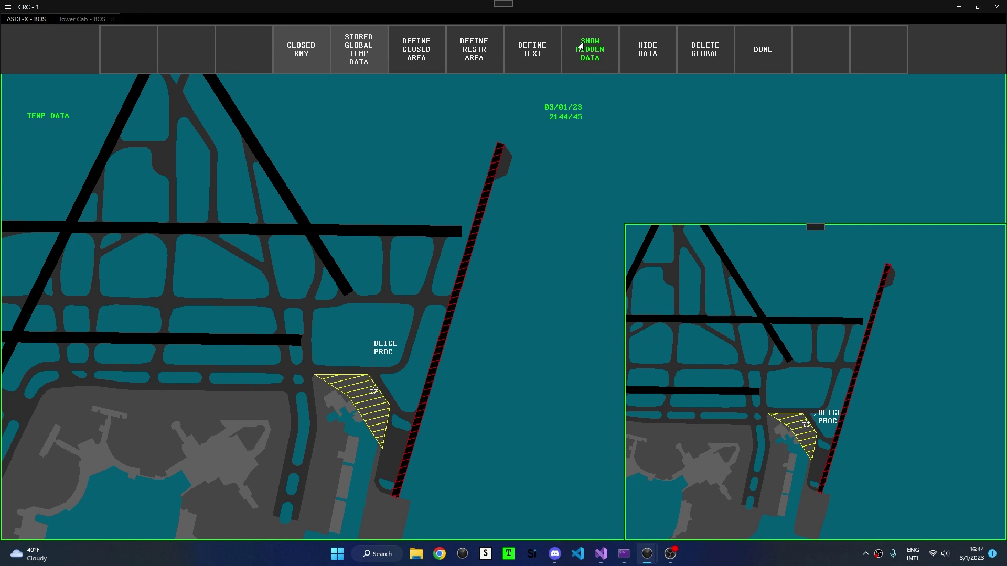
click(651, 57)
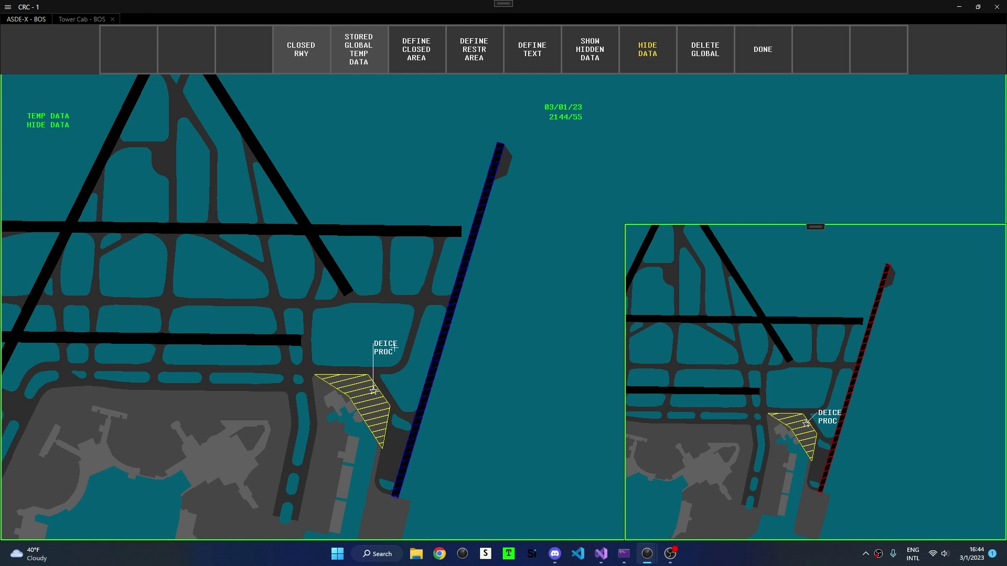
click(373, 393)
key(Return)
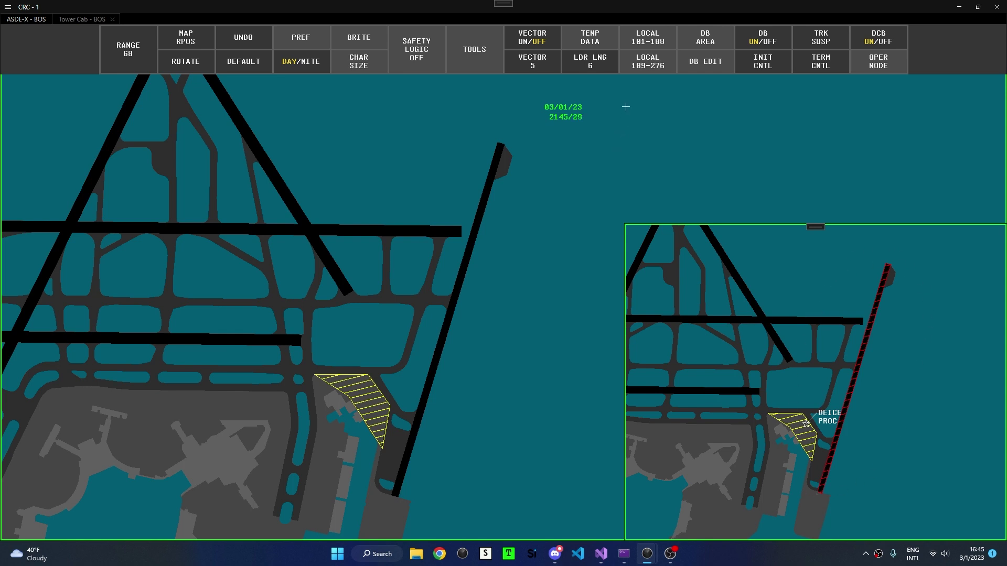
Restore hidden data, then draw and delete a four-corner restricted area at the runway's north end
click(591, 41)
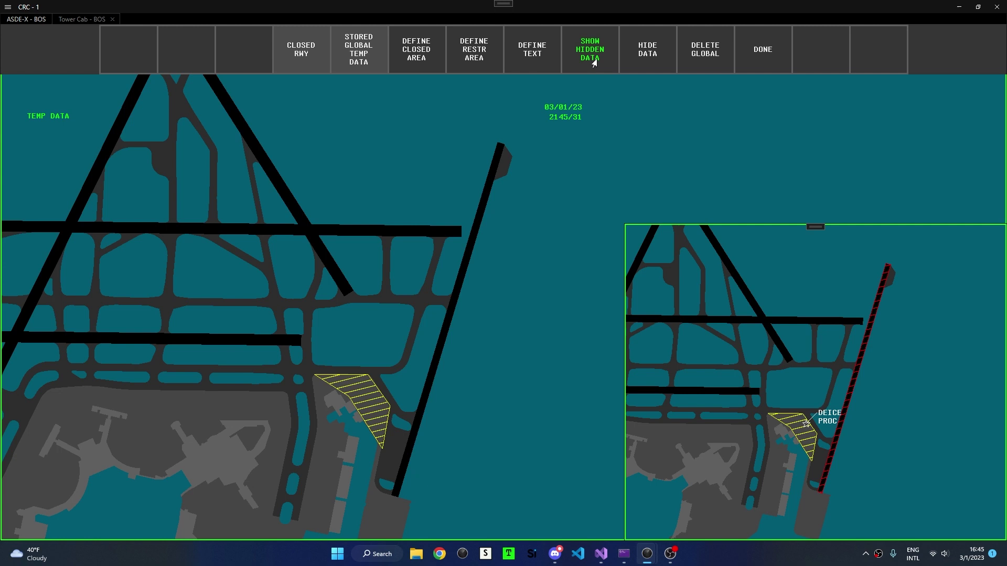
click(594, 62)
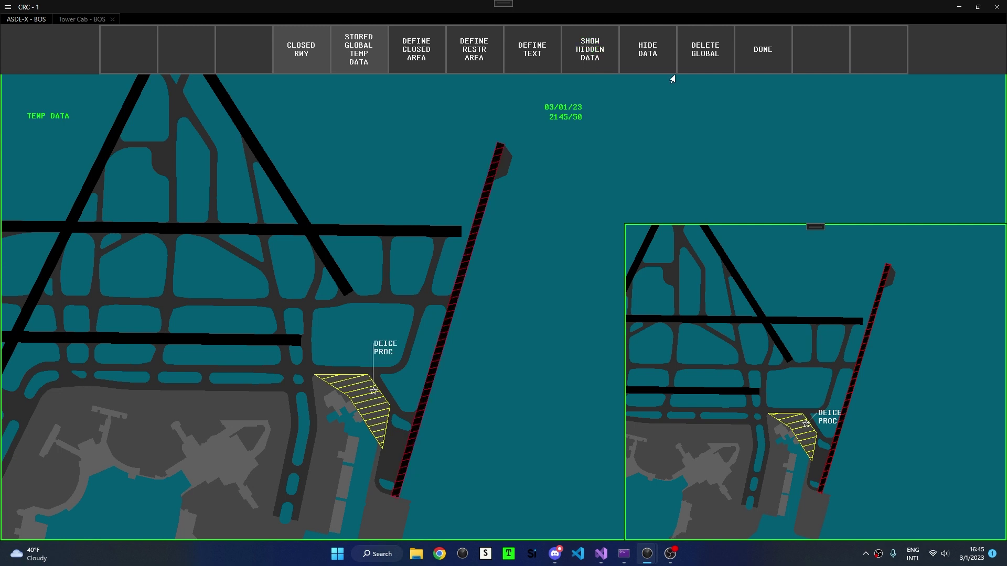
click(473, 52)
click(448, 167)
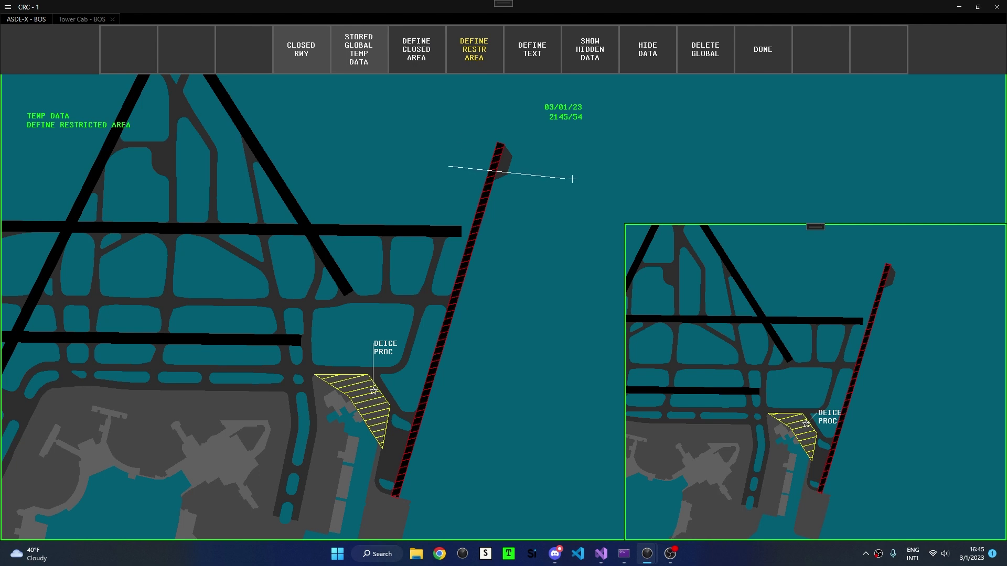
click(574, 179)
click(542, 237)
click(432, 189)
key(Return)
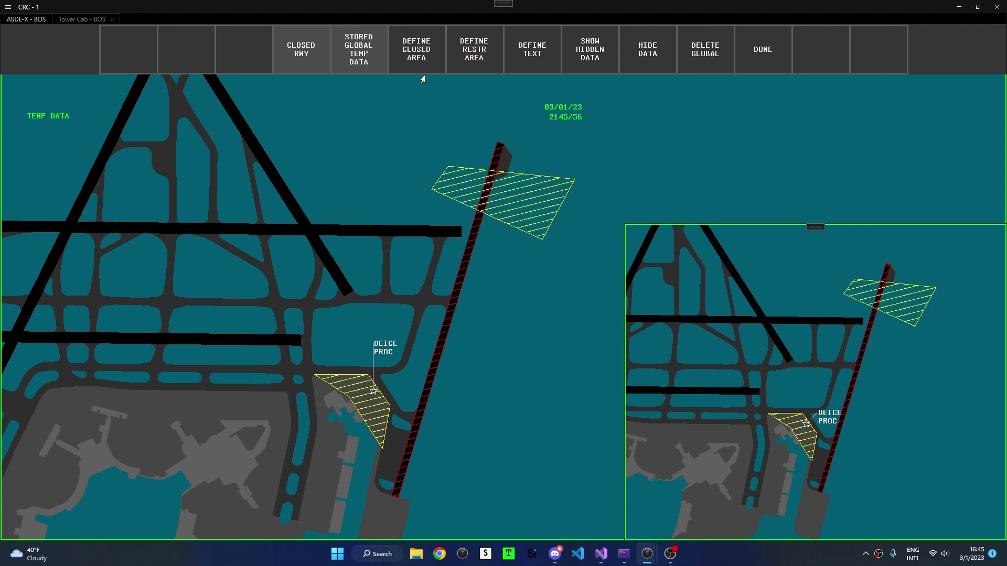
click(703, 65)
click(519, 193)
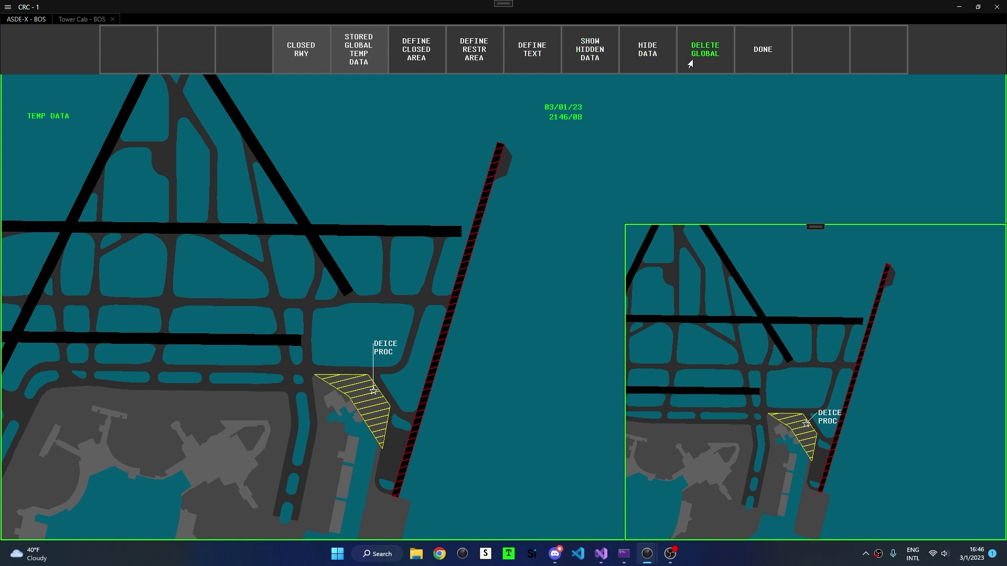
click(744, 62)
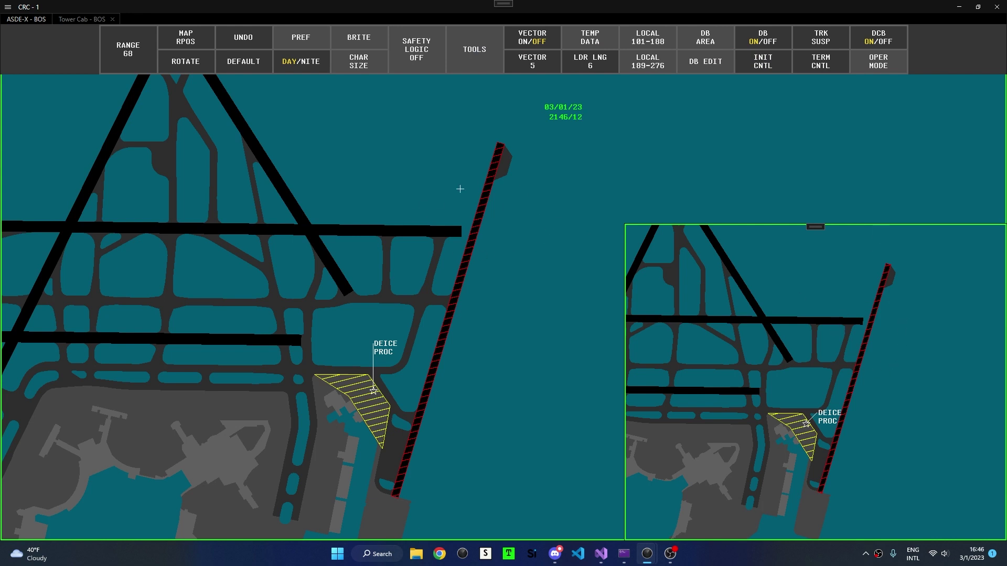
click(587, 39)
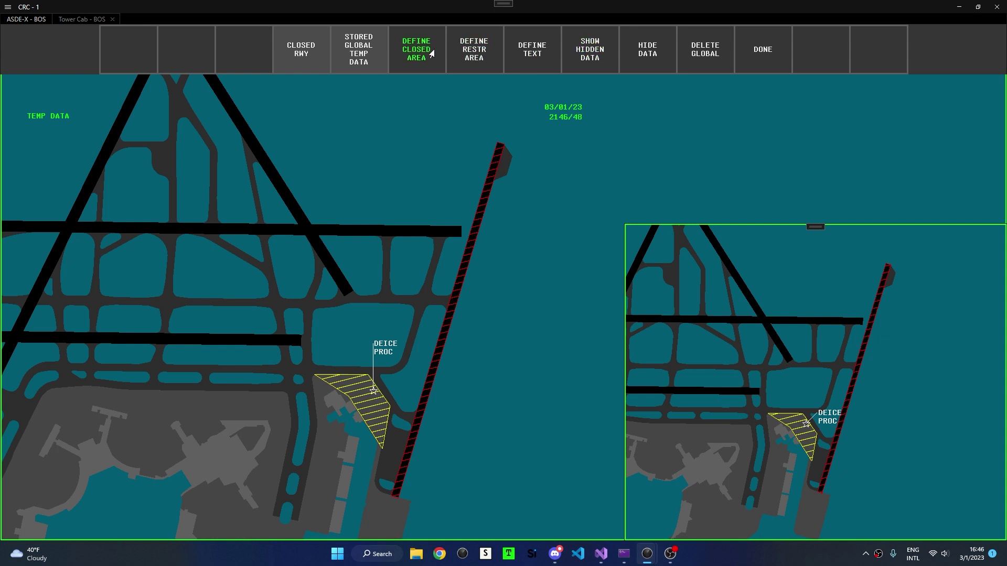
Store the closed runway in global temp-data set 01 under the title RWY 14
click(349, 61)
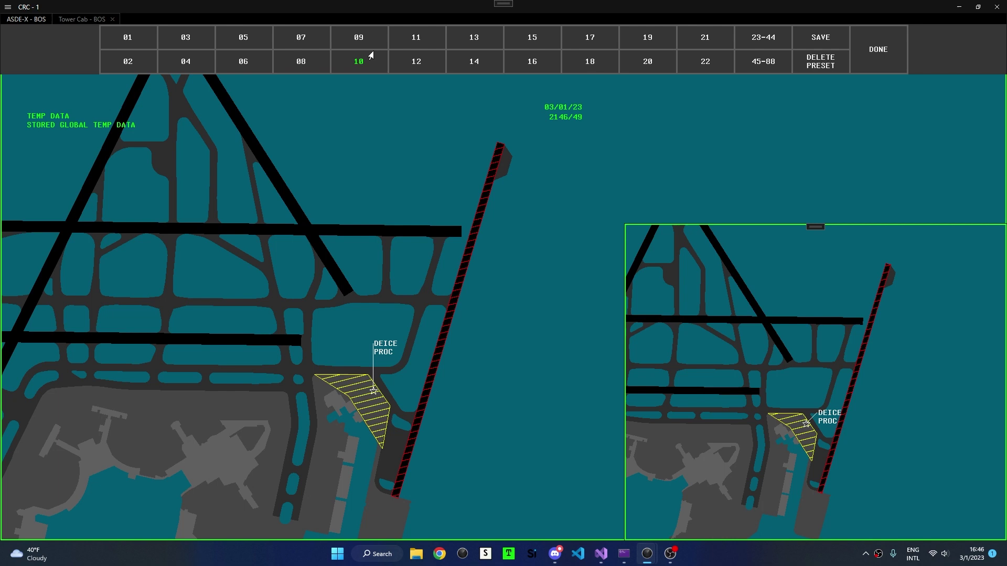
click(765, 63)
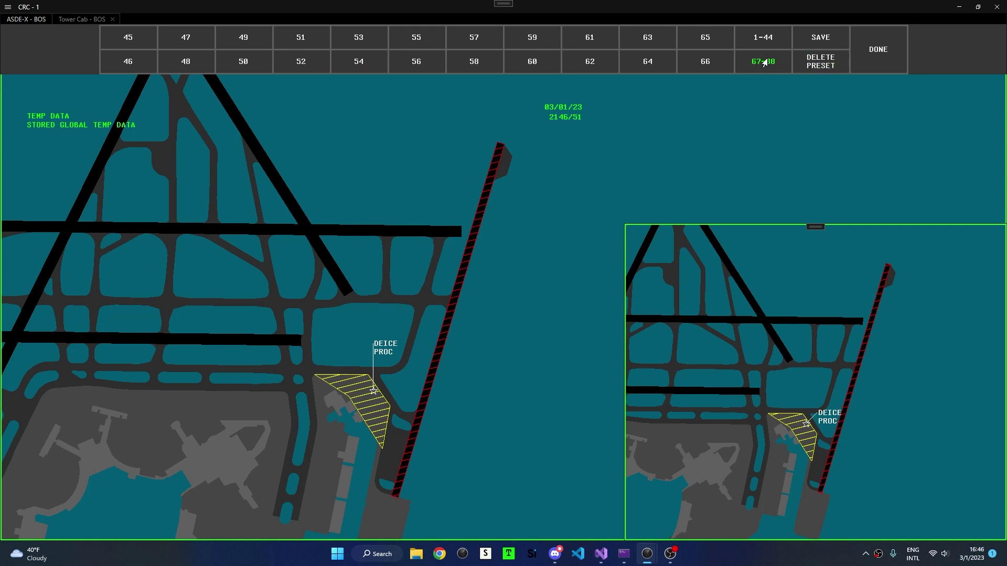
click(764, 39)
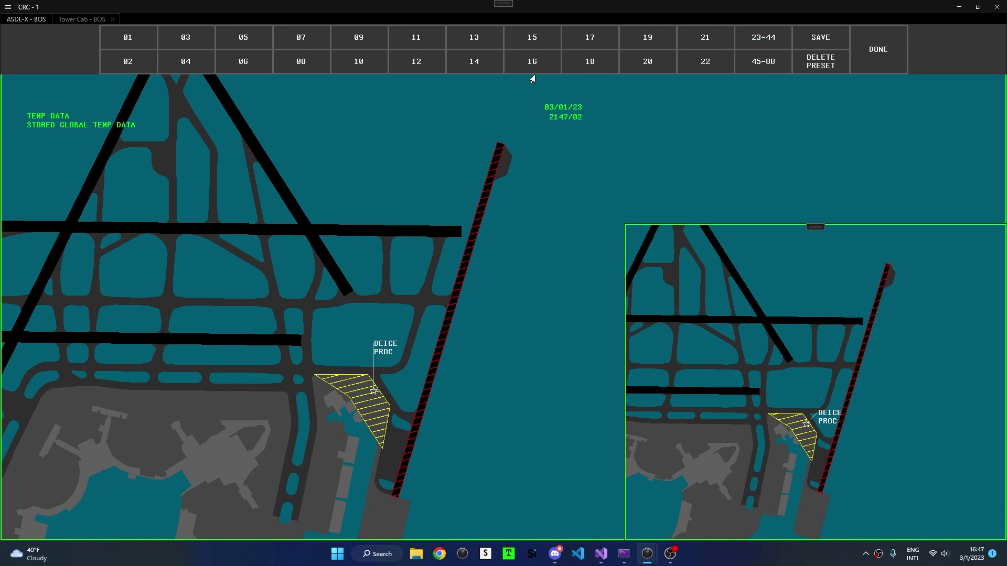
click(813, 43)
click(487, 175)
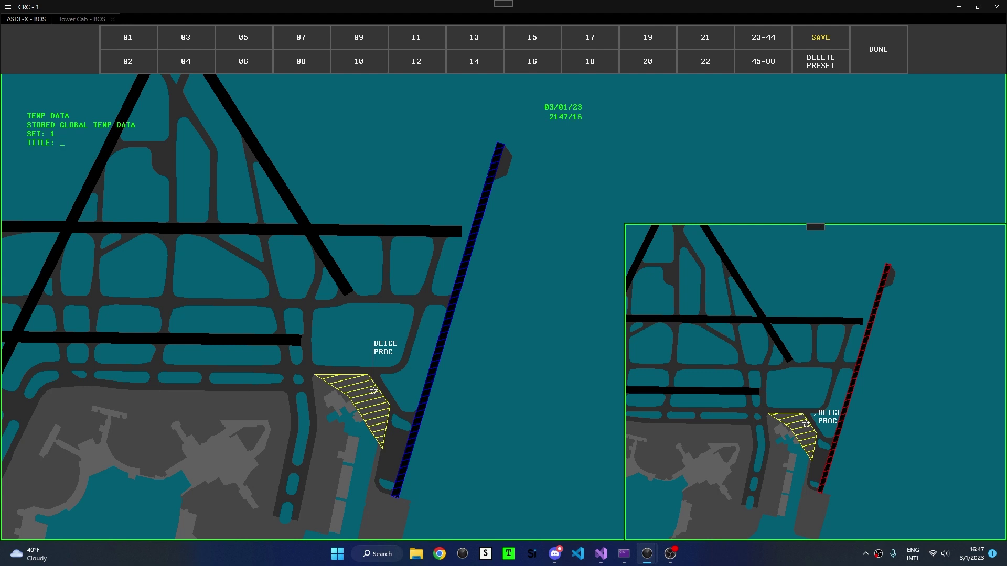
text(RWY 13)
key(BackSpace)
text(4)
key(Return)
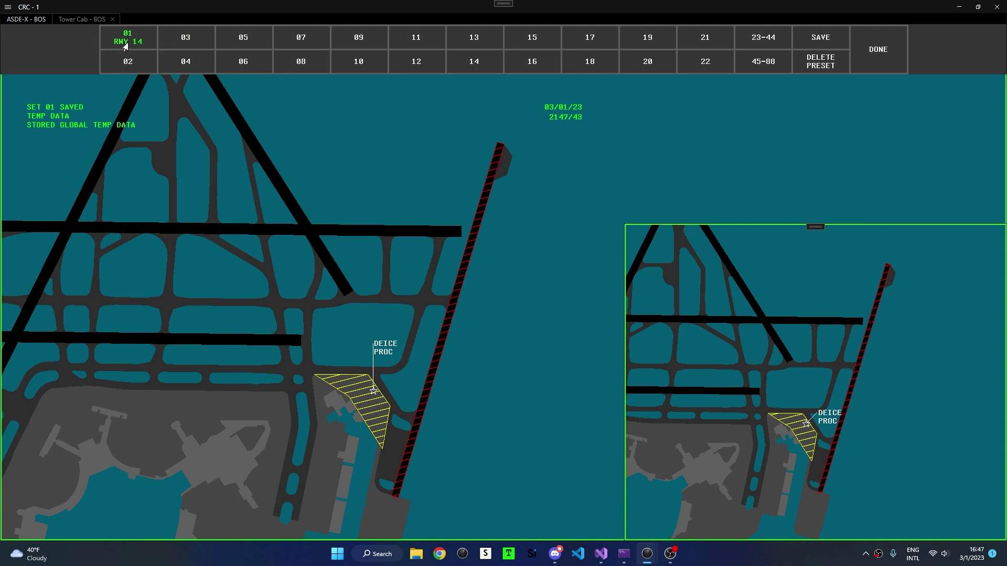
Toggle preset 01 RWY 14 off and back on, then close the preset grid
click(125, 45)
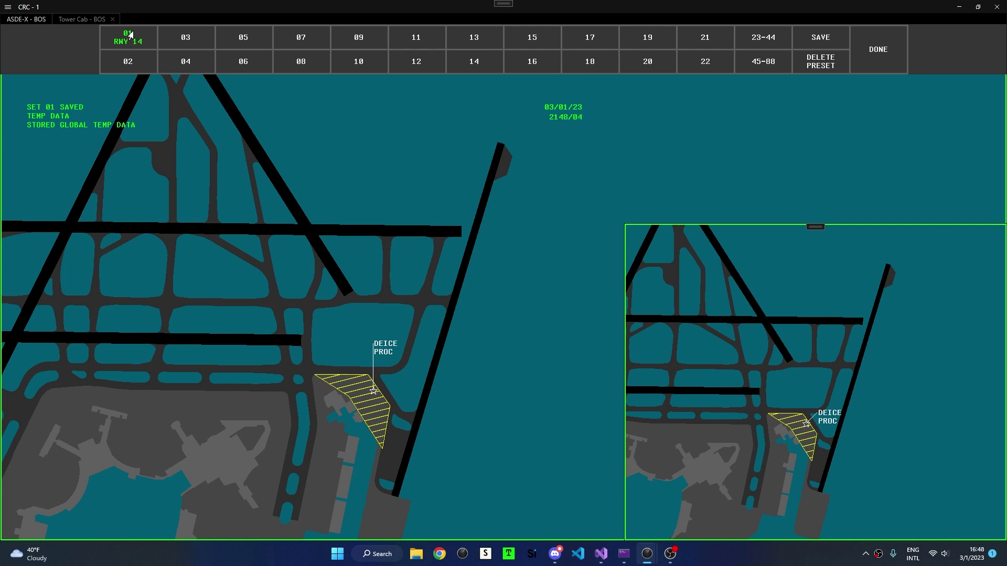
click(129, 36)
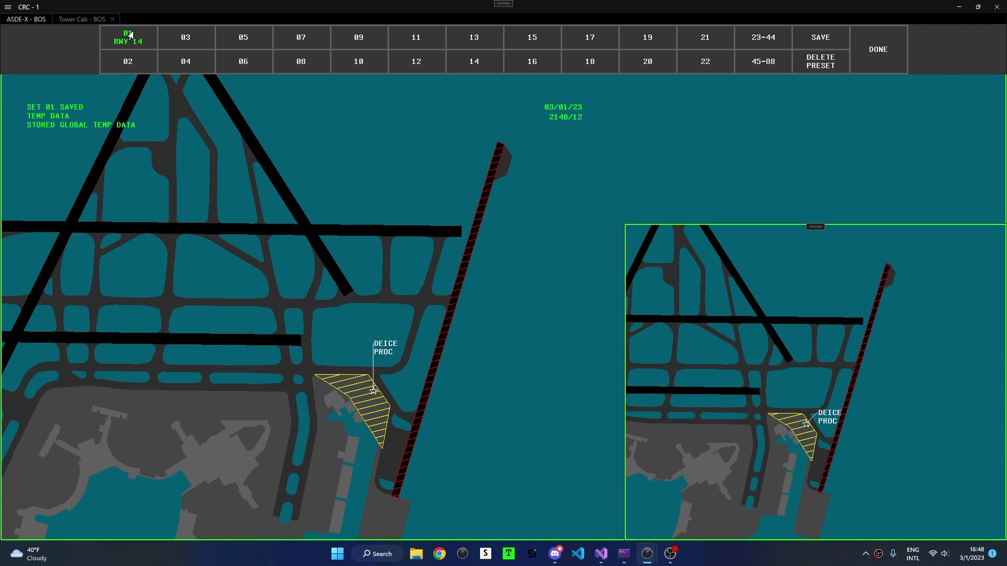
click(872, 53)
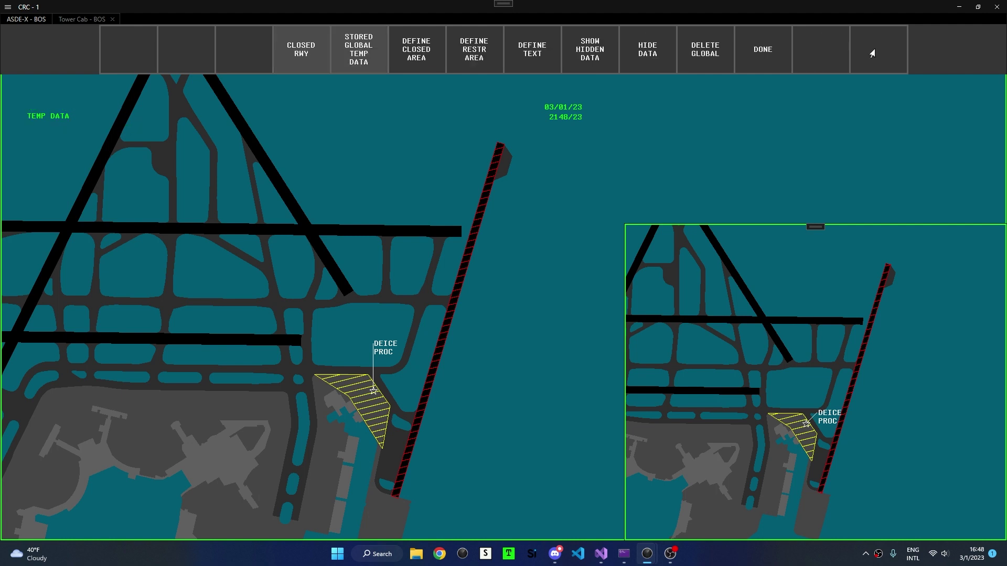
Hide the runway closure on the main display, then toggle preset 01 RWY 14 on and off
click(639, 55)
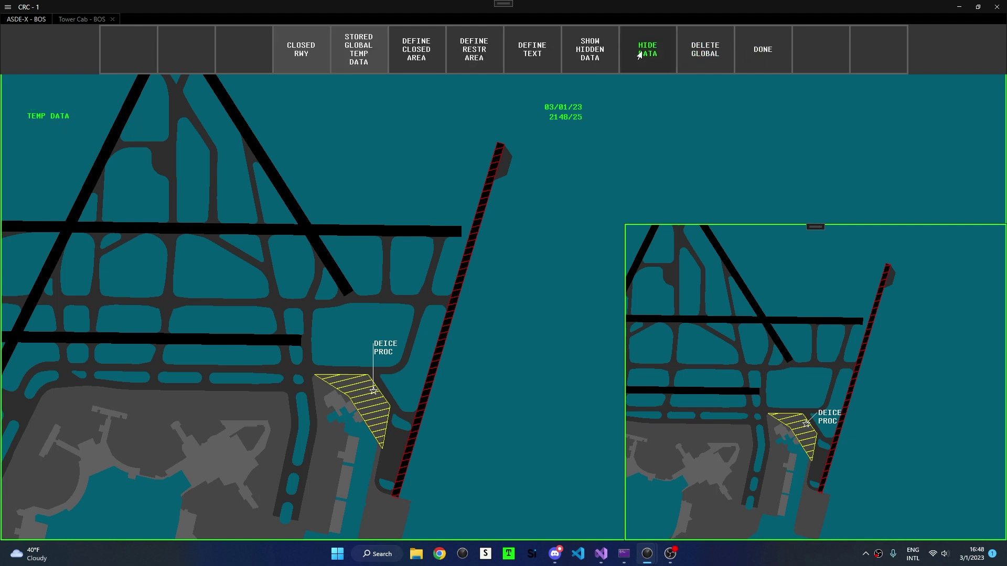
click(492, 172)
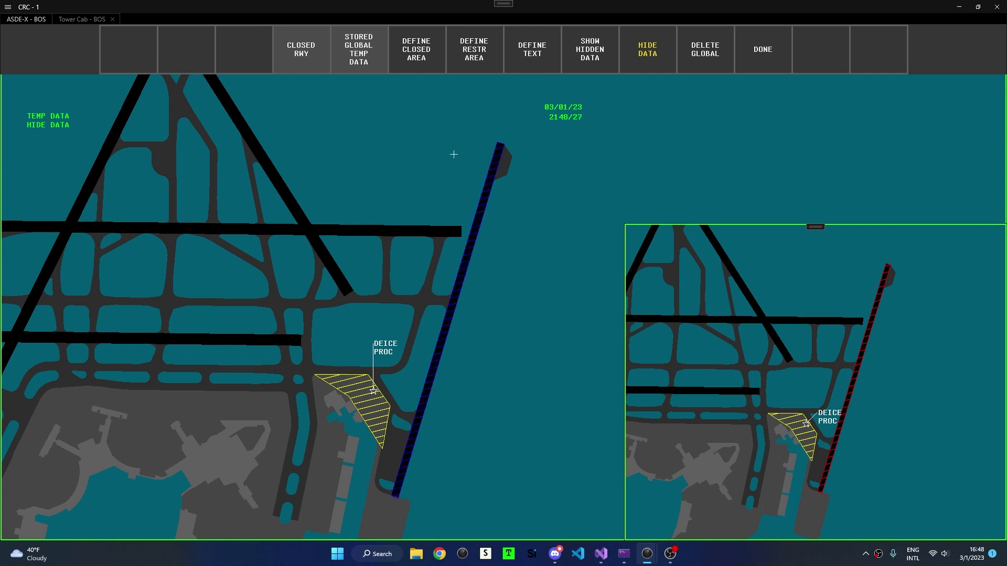
click(362, 62)
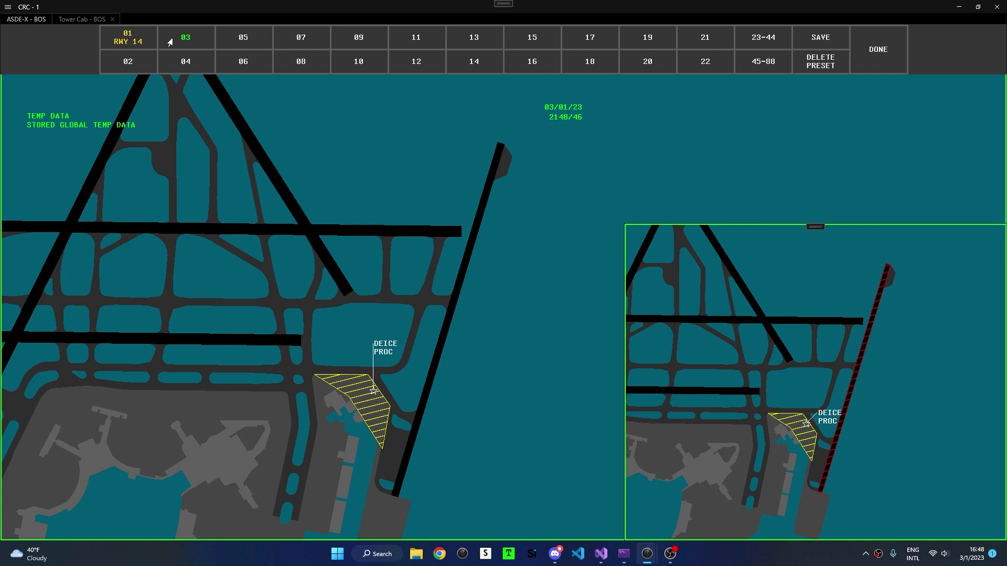
click(130, 46)
click(126, 45)
Delete the runway's global closure with DELETE GLOBAL, then reopen the stored preset grid
click(233, 47)
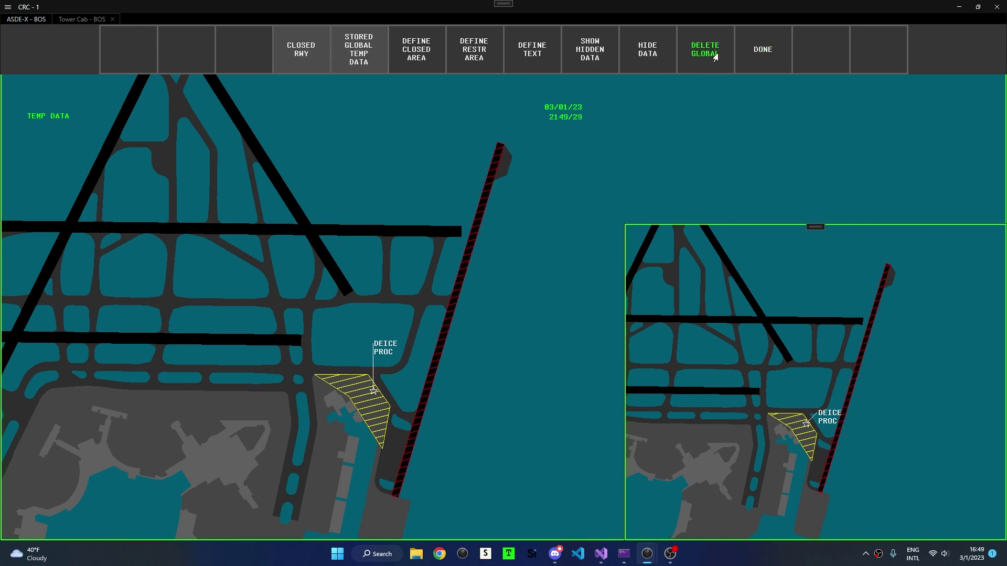
click(702, 53)
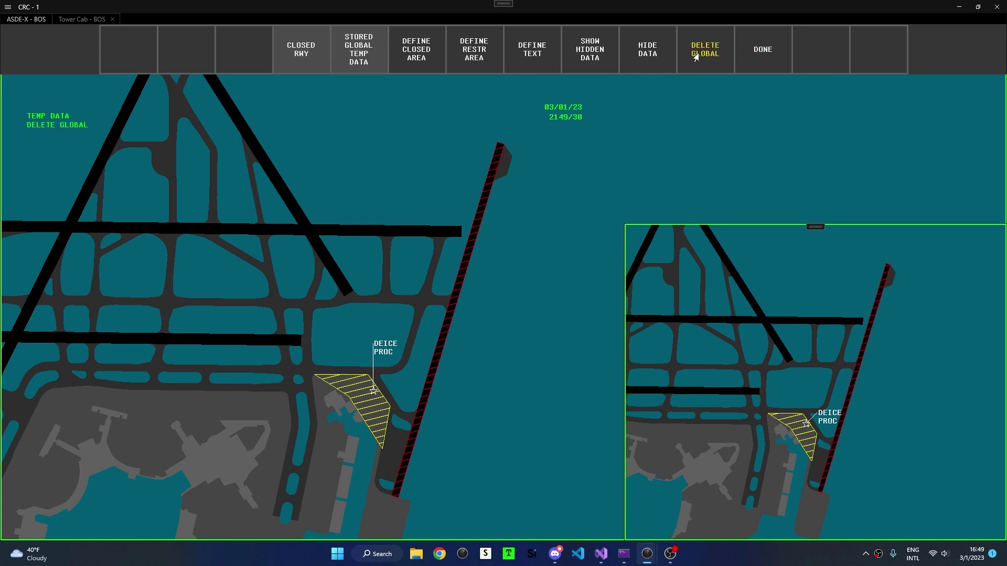
click(492, 168)
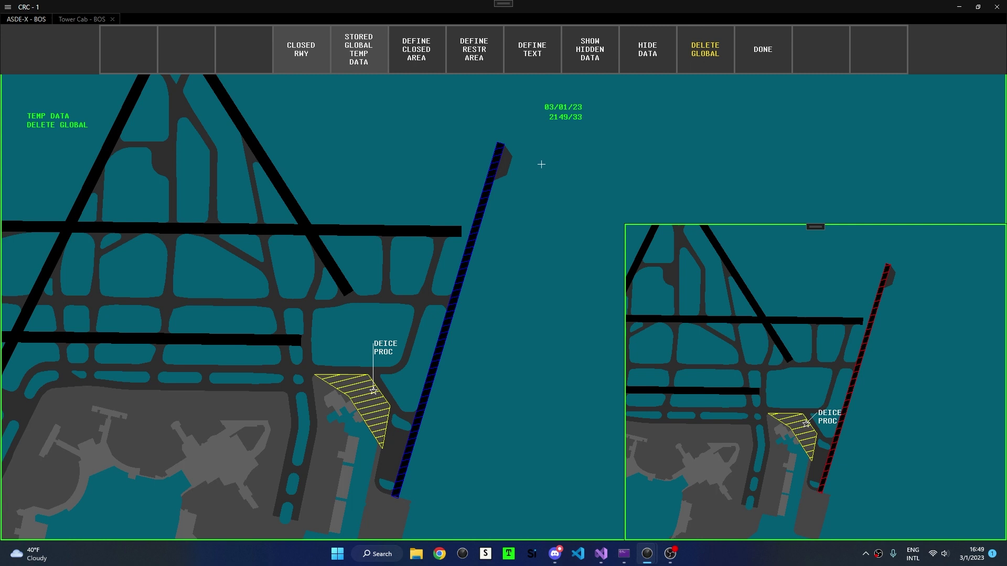
key(Return)
click(538, 74)
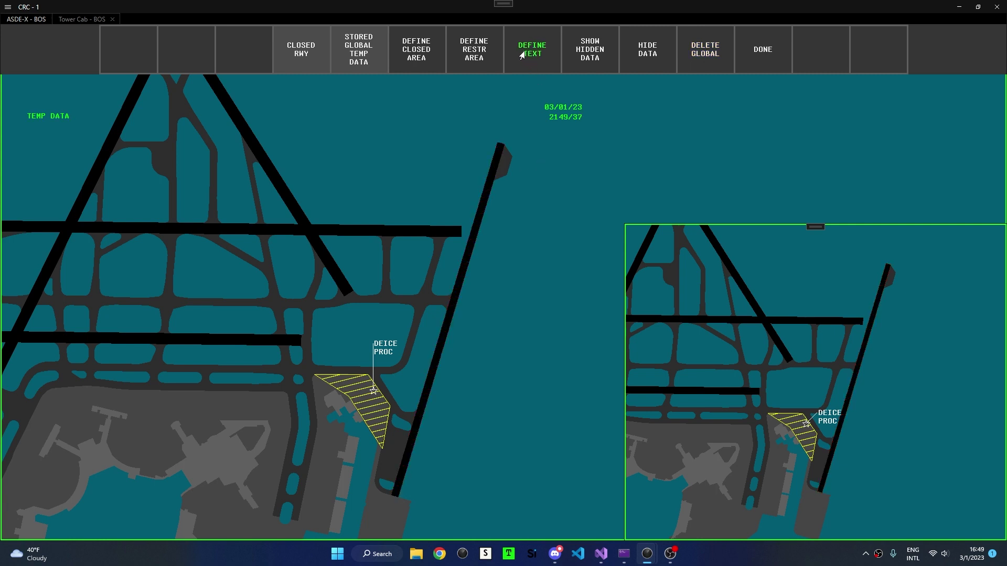
click(358, 47)
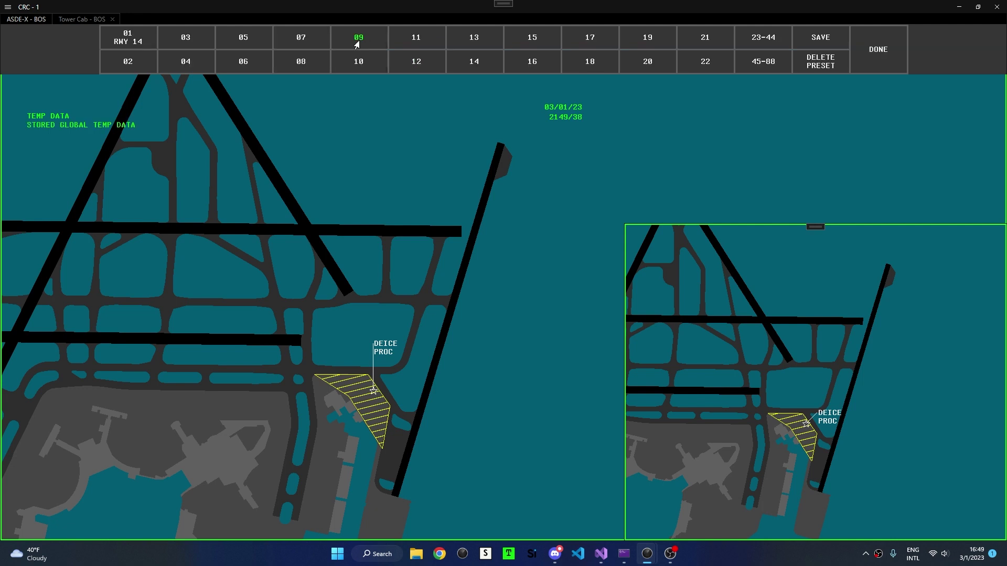
Close the runway again with preset 01 RWY 14, then delete stored preset 01 (confirm with 2)
click(122, 45)
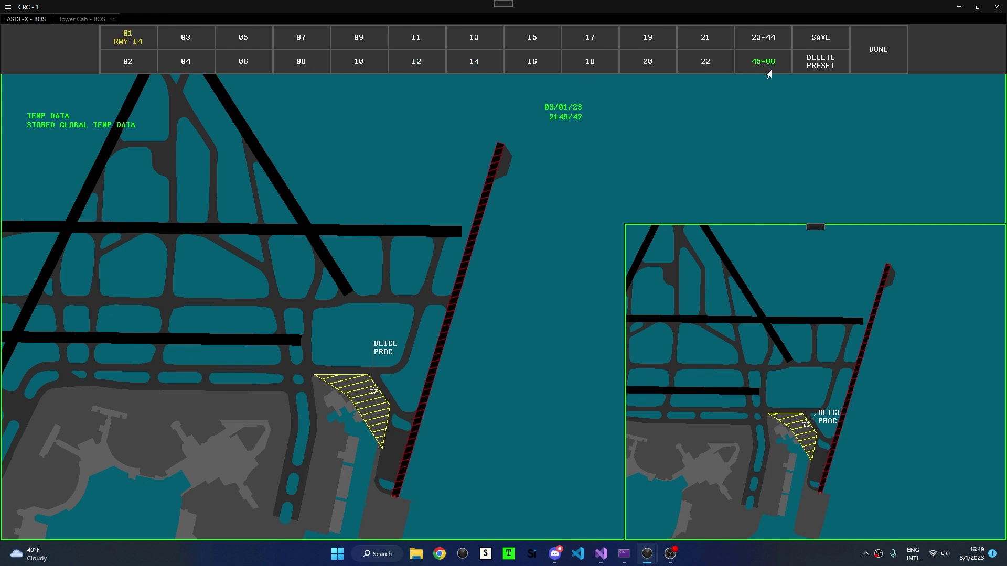
click(815, 67)
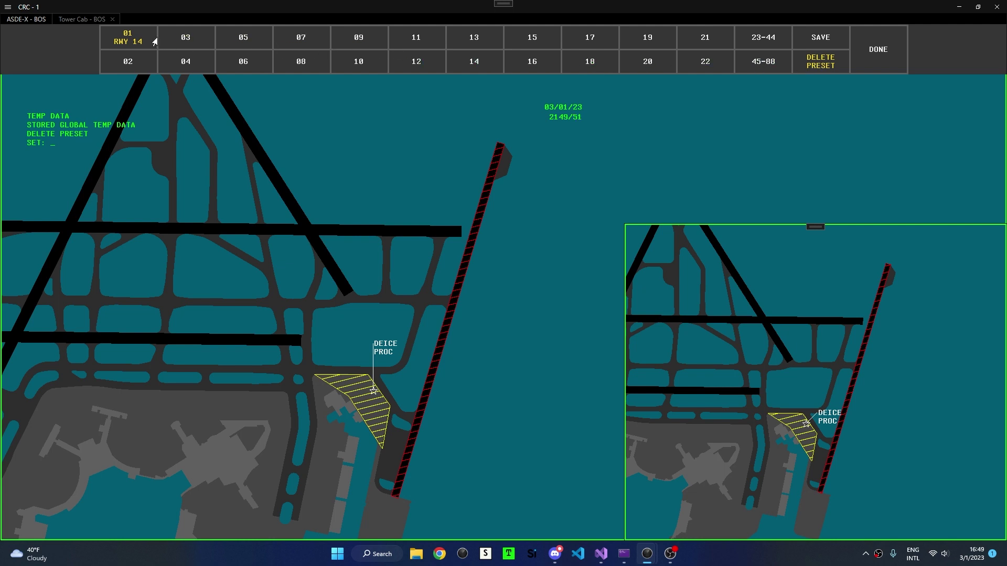
click(127, 42)
text(2)
key(Return)
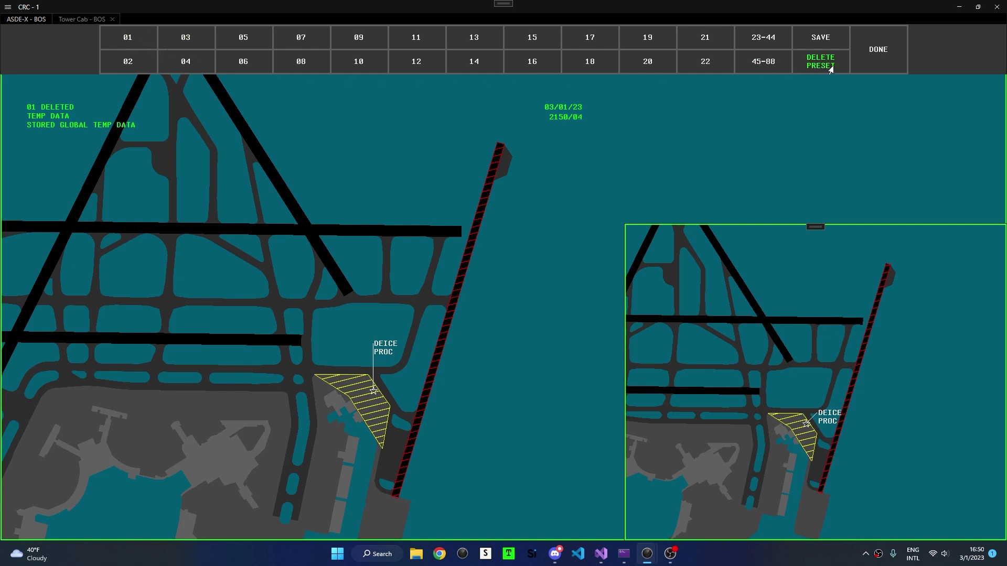
click(876, 55)
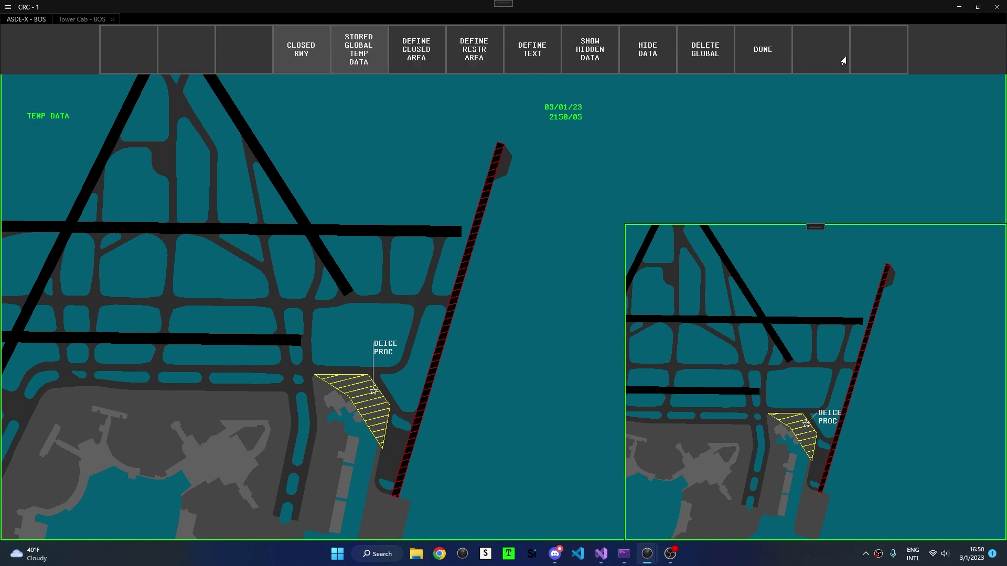
Delete the hatched closed-runway global marking from the map so the runway shows open
click(699, 57)
click(493, 159)
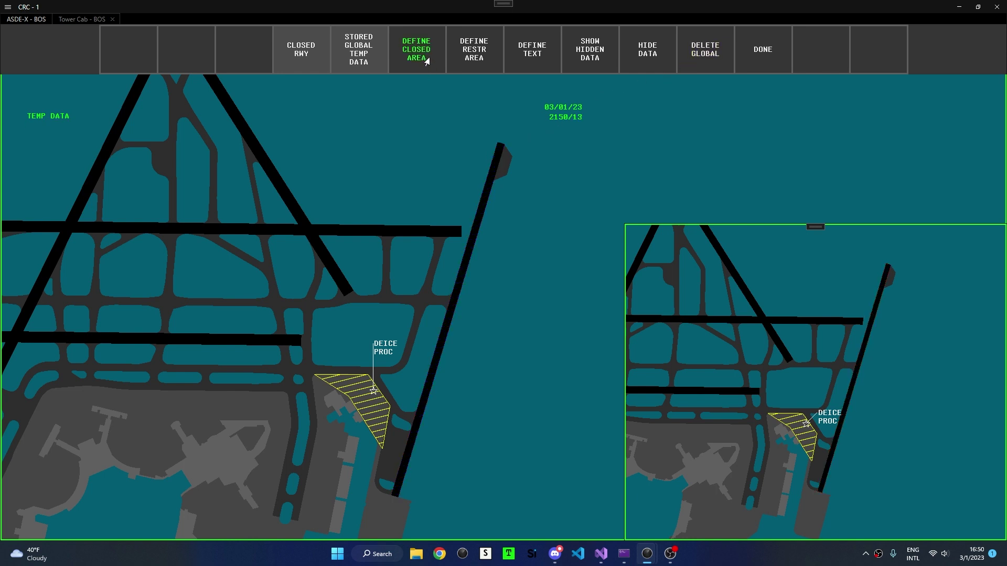